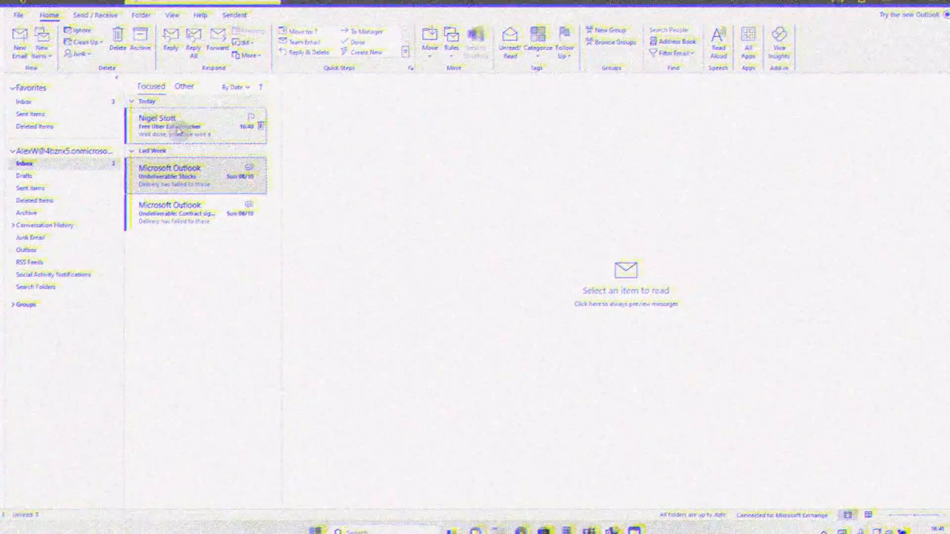
# Review the junk options available for the "Free Uber Eats Voucher" email, leaving it unchanged.
pyautogui.rightClick(180, 132)
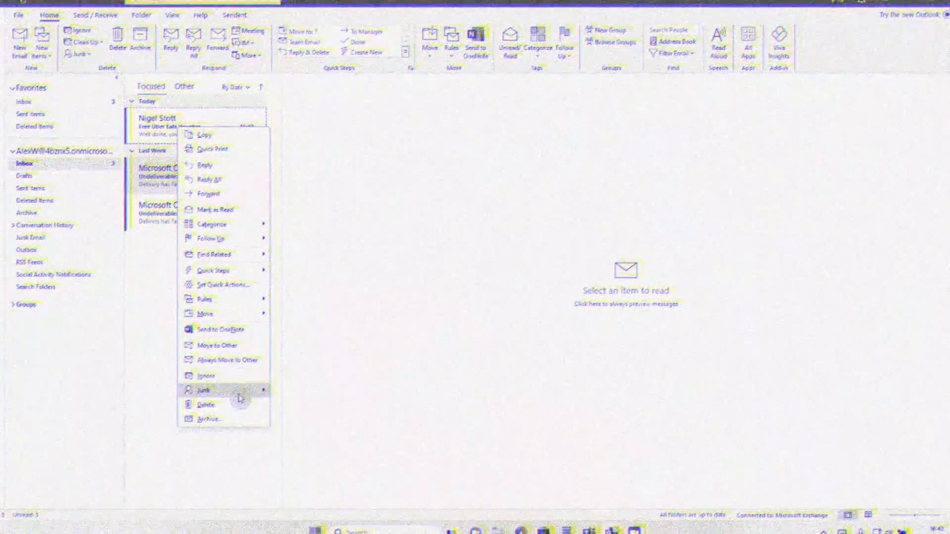
pyautogui.moveTo(240, 391)
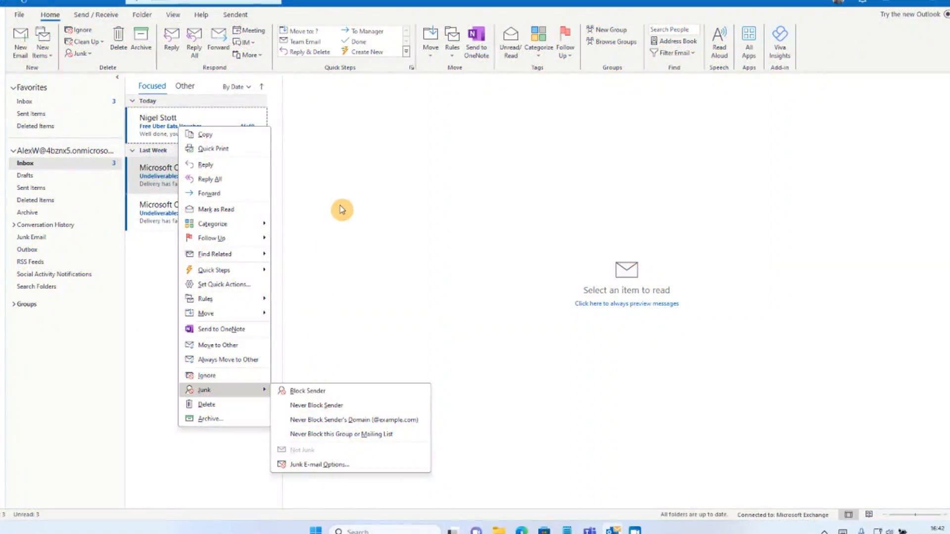
pyautogui.click(338, 203)
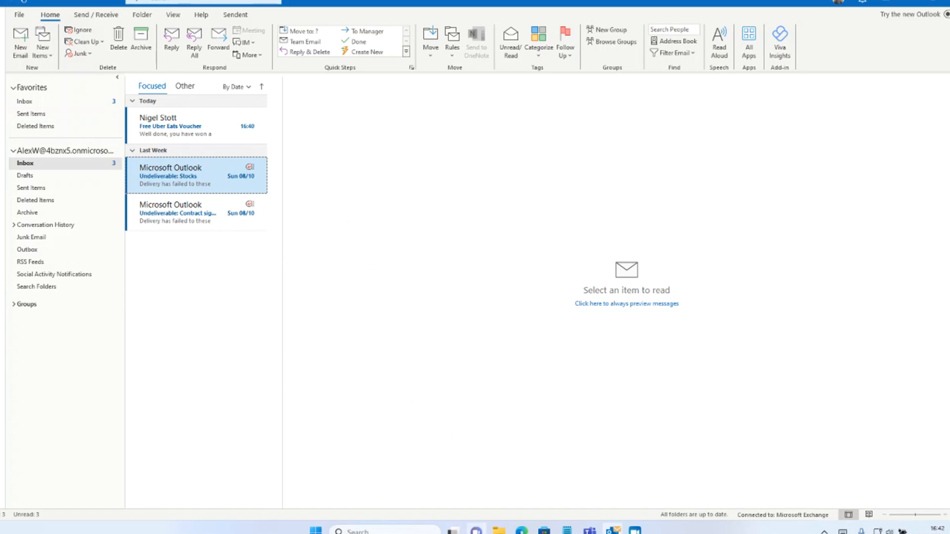
# Switch to the Microsoft 365 admin center in Edge and open the Integrated apps settings page.
pyautogui.moveTo(522, 531)
pyautogui.click(530, 492)
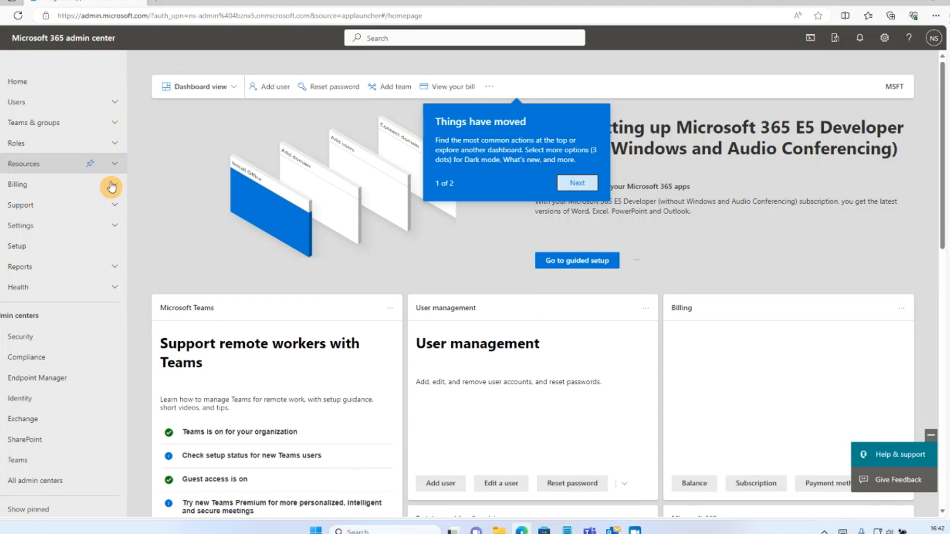
pyautogui.click(115, 229)
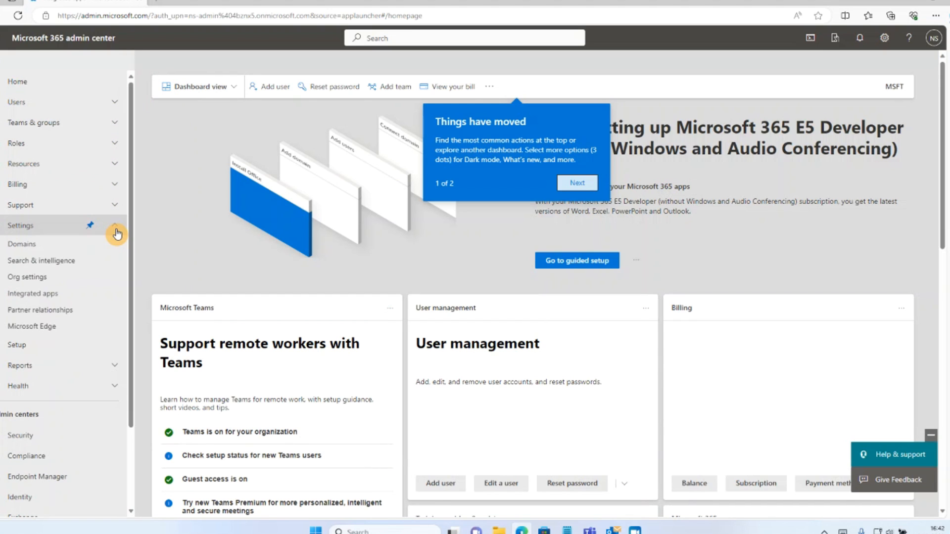
pyautogui.click(37, 293)
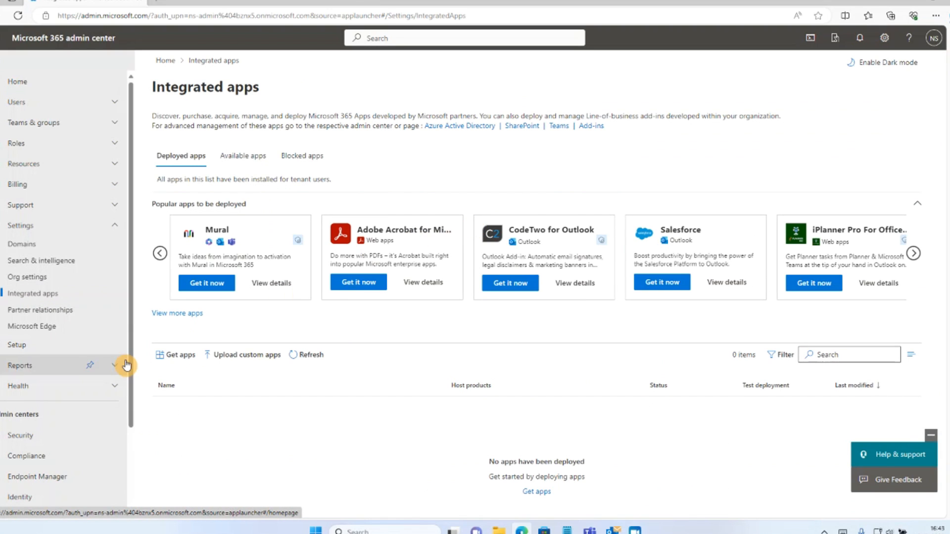
# Search the Microsoft 365 app store for "report phishing" and get Microsoft Corporation's Report Phishing app, accepting its terms.
pyautogui.click(173, 365)
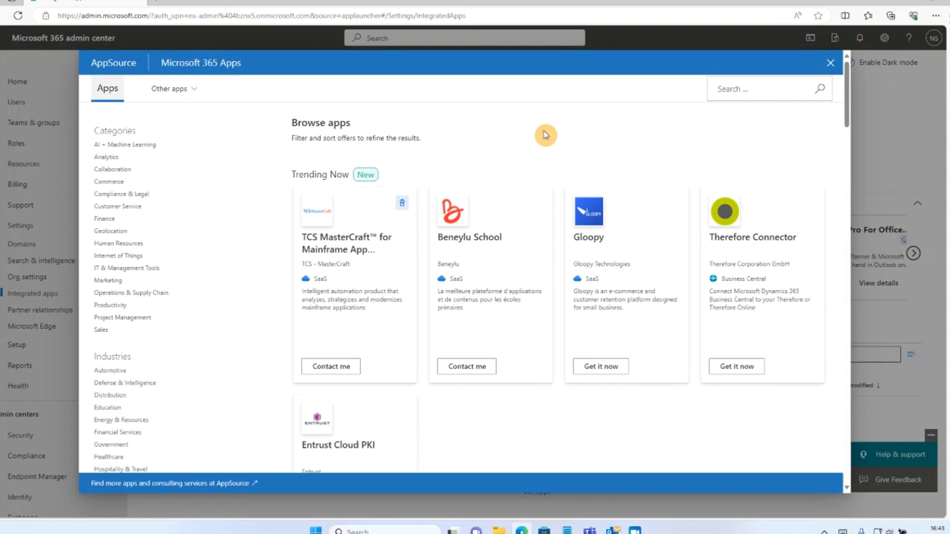
pyautogui.click(738, 88)
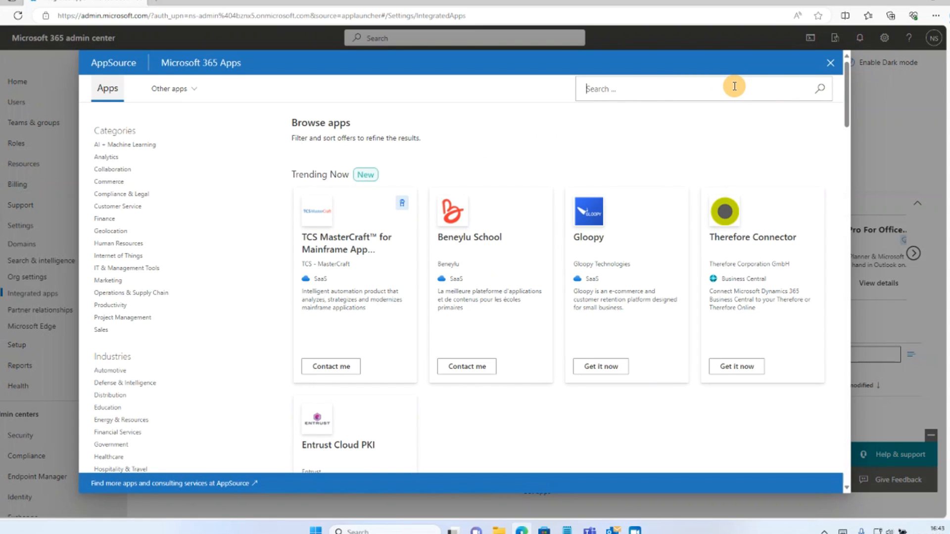
pyautogui.write('report phishing')
pyautogui.press('Return')
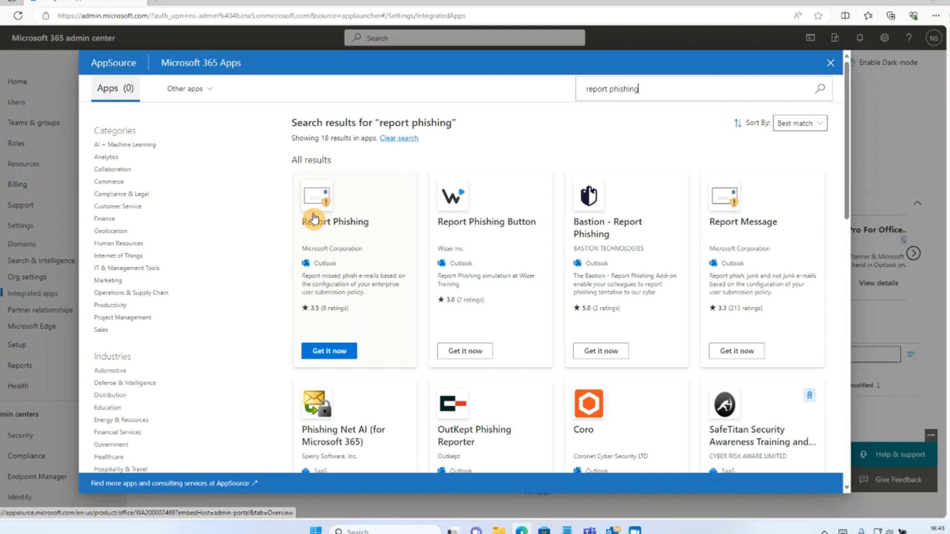
pyautogui.click(332, 352)
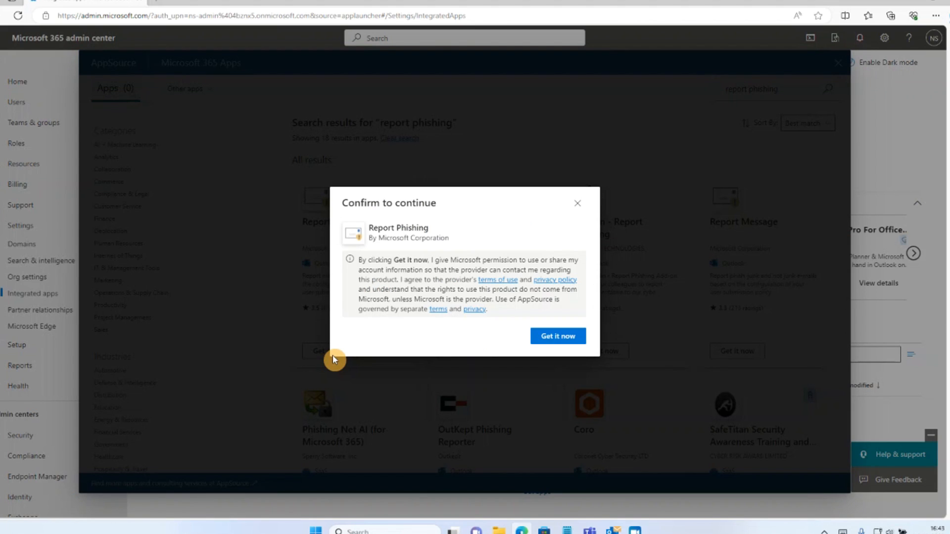
pyautogui.click(560, 337)
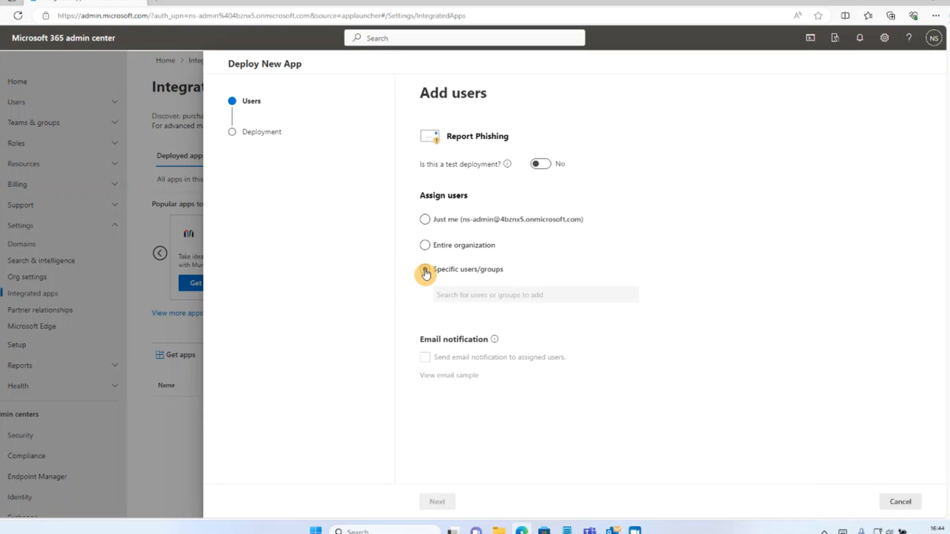
# Assign the Report Phishing app to specific users/groups, adding the one test user whose mailbox should receive it.
pyautogui.click(425, 270)
pyautogui.click(488, 295)
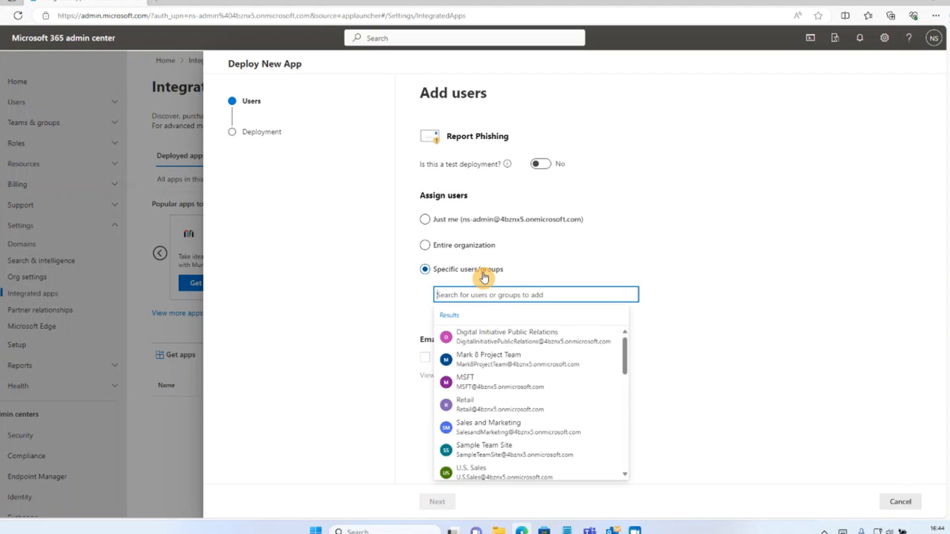
pyautogui.write('ale')
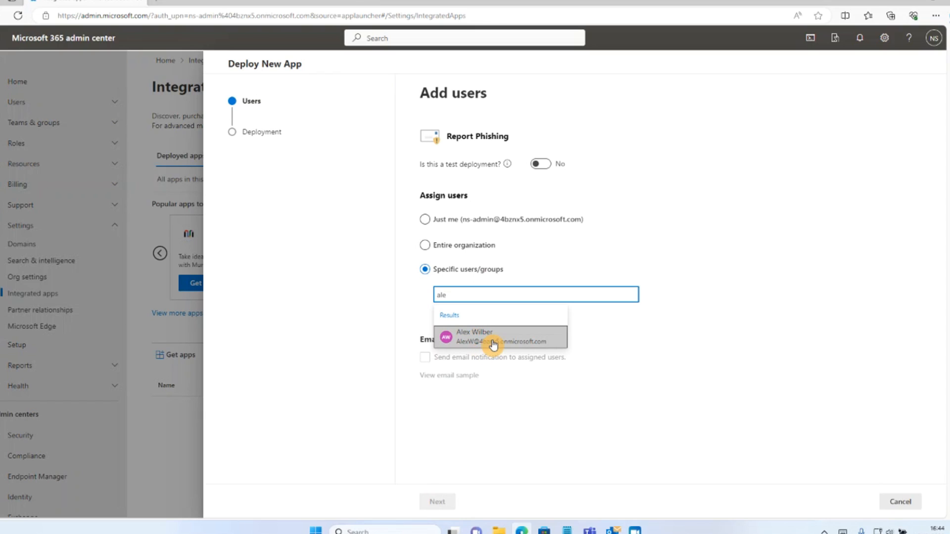
pyautogui.click(493, 342)
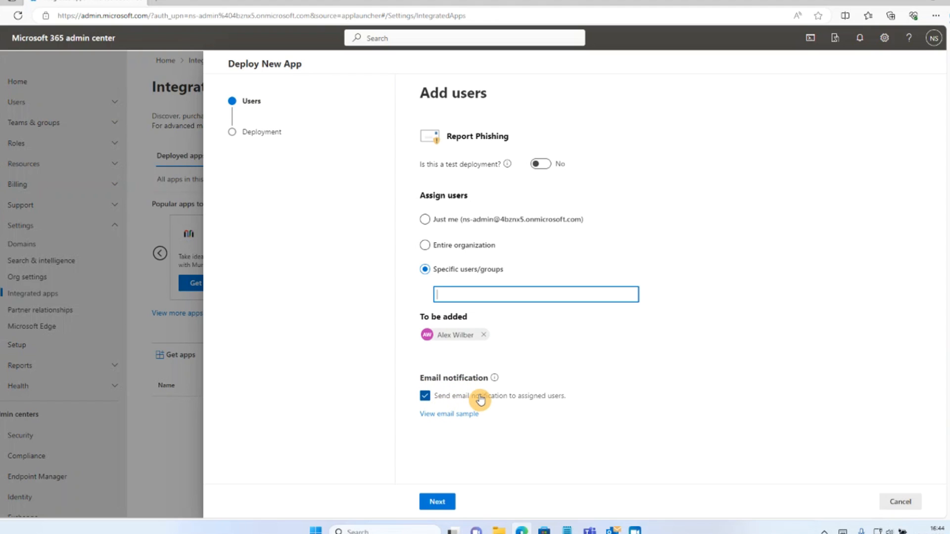
# Accept the app's permission requests and finish the Report Phishing deployment.
pyautogui.click(438, 503)
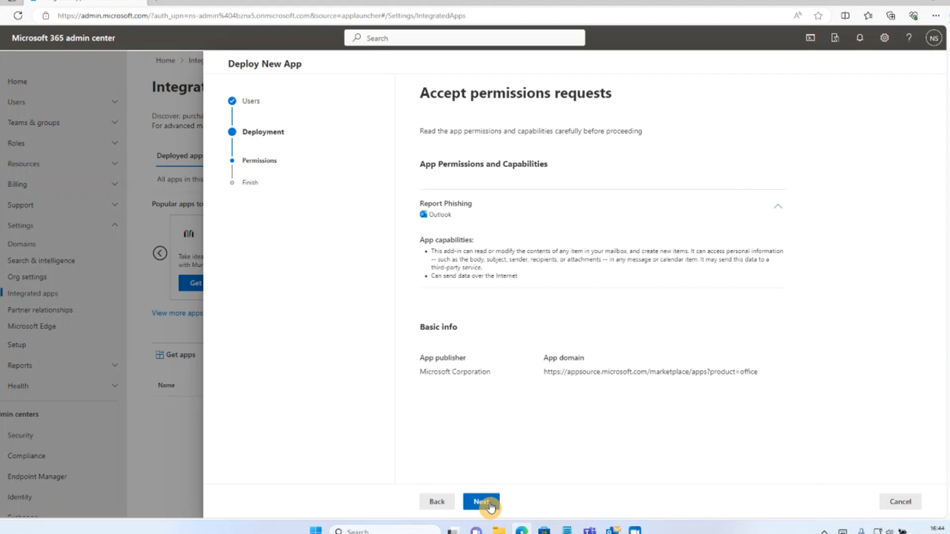
pyautogui.click(490, 506)
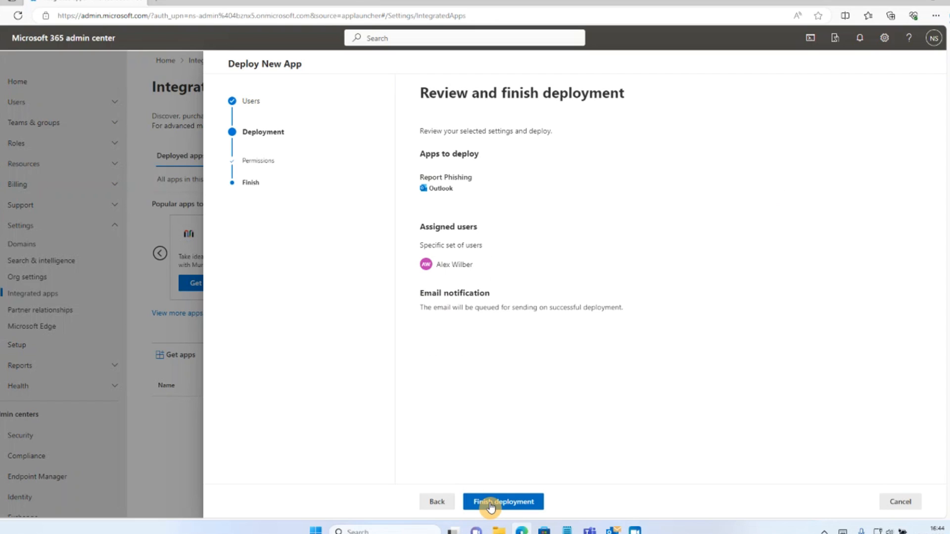
pyautogui.click(491, 506)
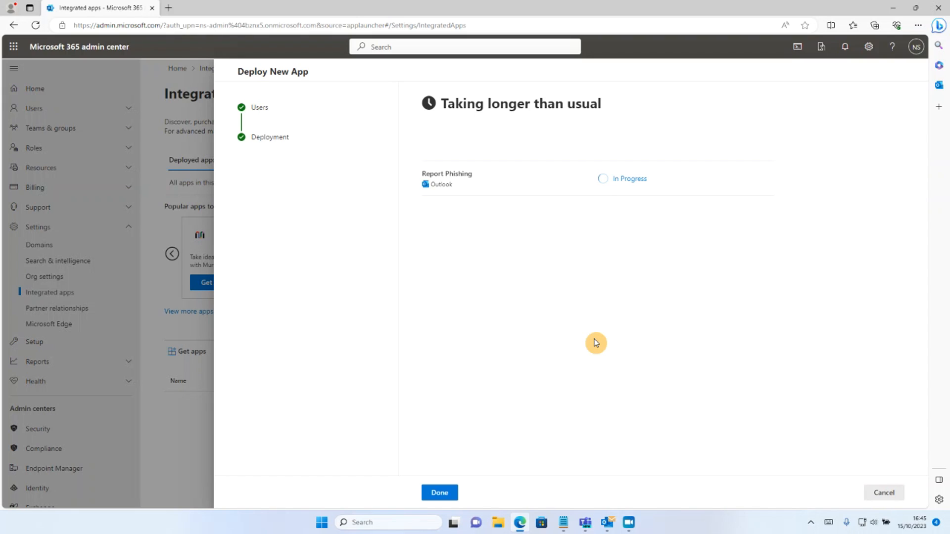
pyautogui.click(810, 525)
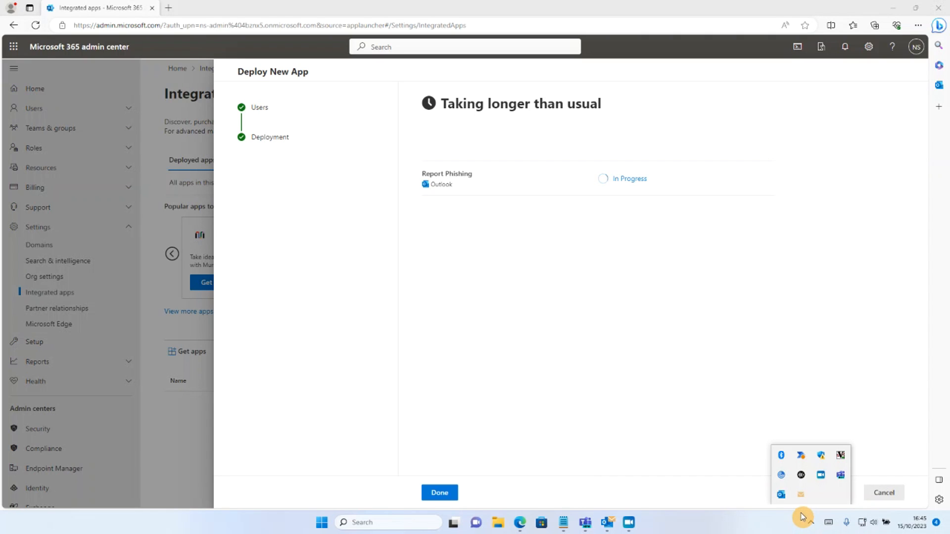
pyautogui.click(821, 476)
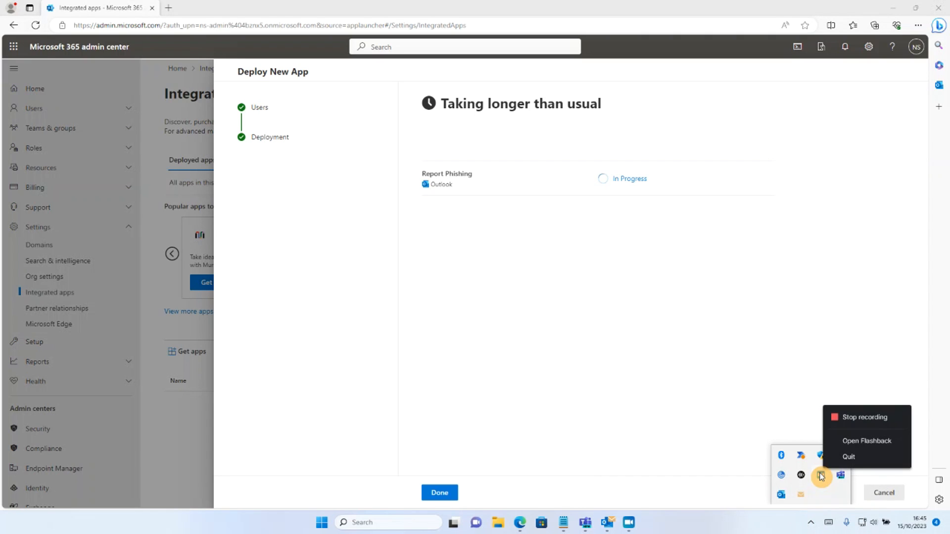
pyautogui.click(693, 447)
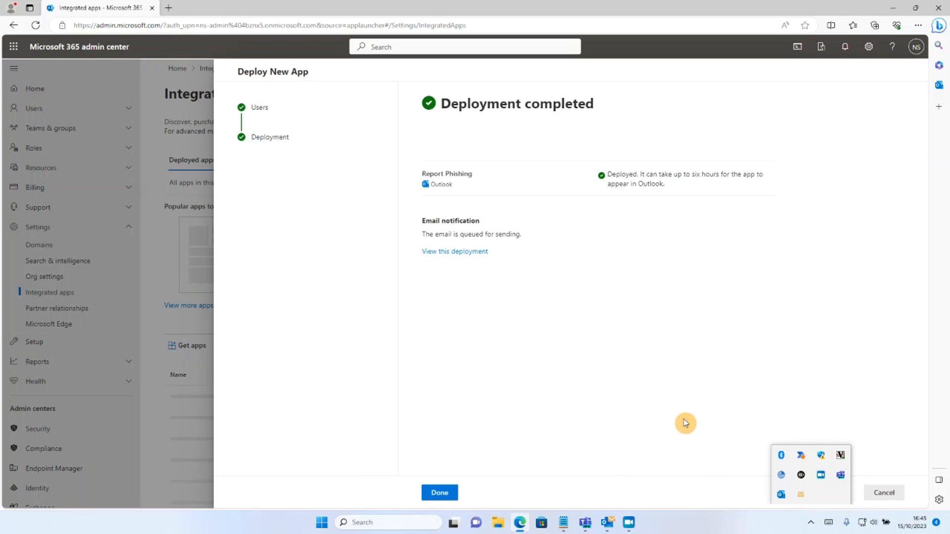
pyautogui.click(832, 386)
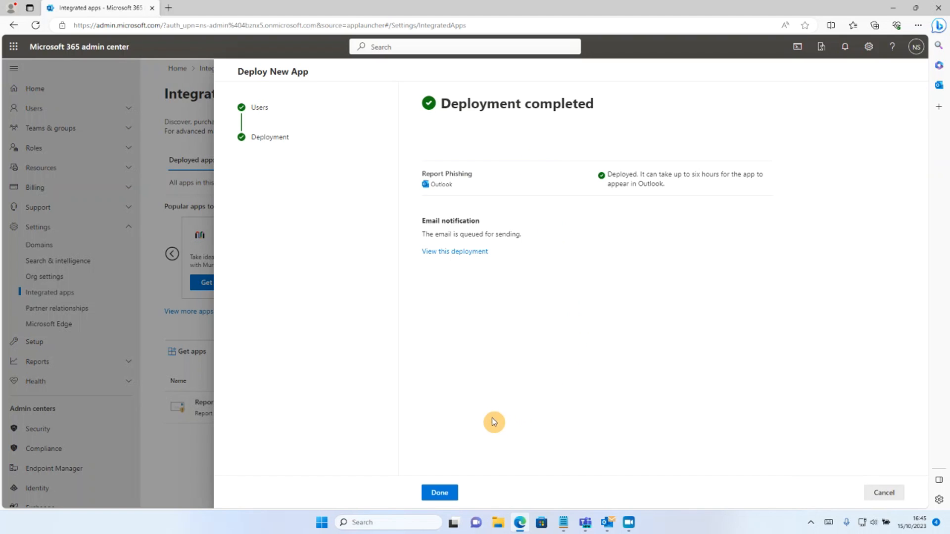
# Close the completed deployment wizard and restart Outlook to load the new add-in.
pyautogui.click(440, 493)
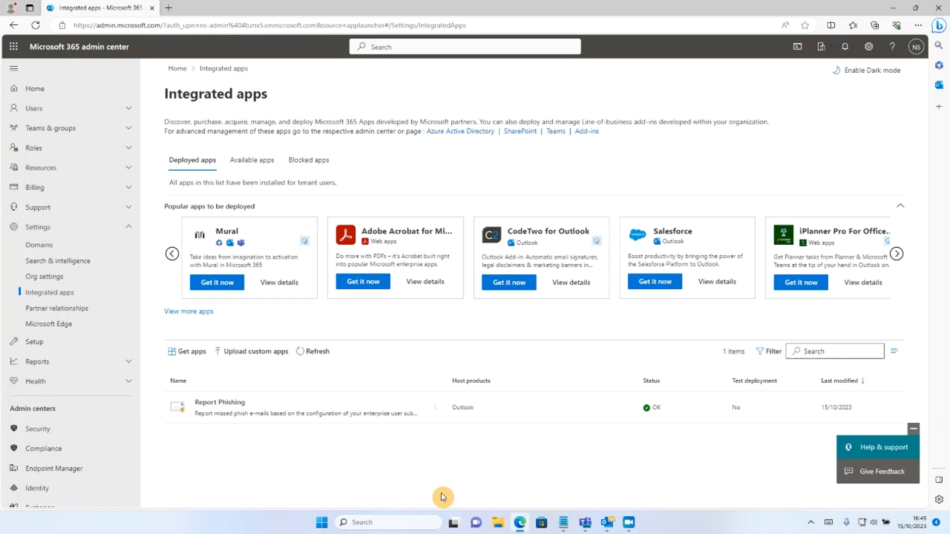
pyautogui.click(608, 522)
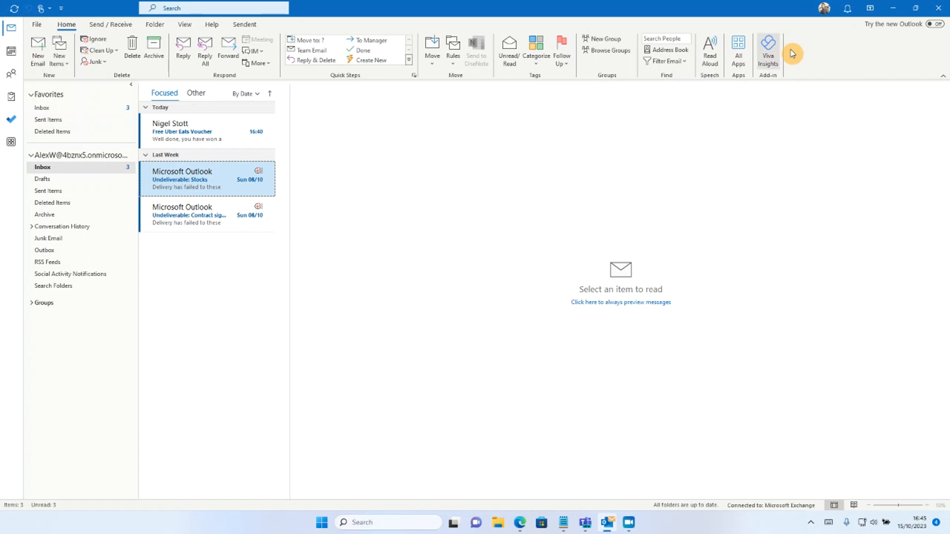
pyautogui.click(943, 9)
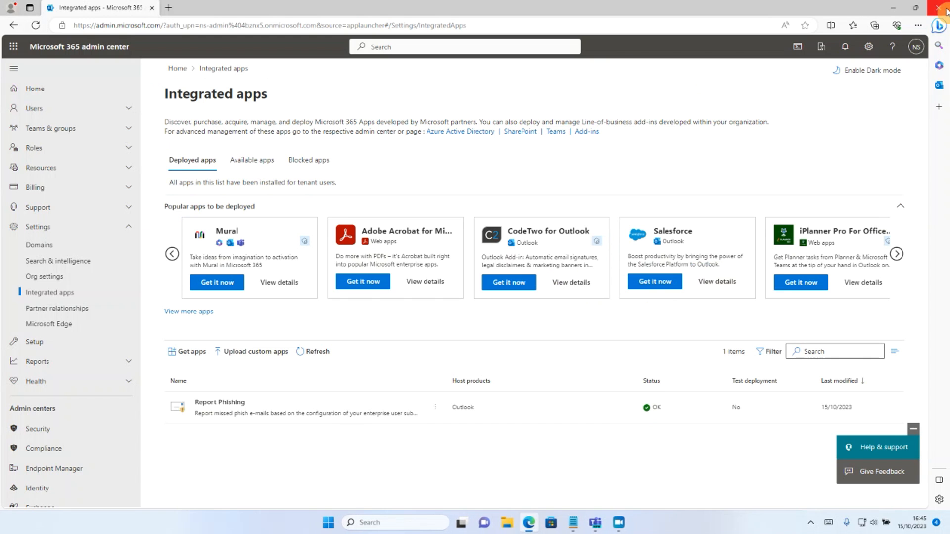
pyautogui.click(330, 522)
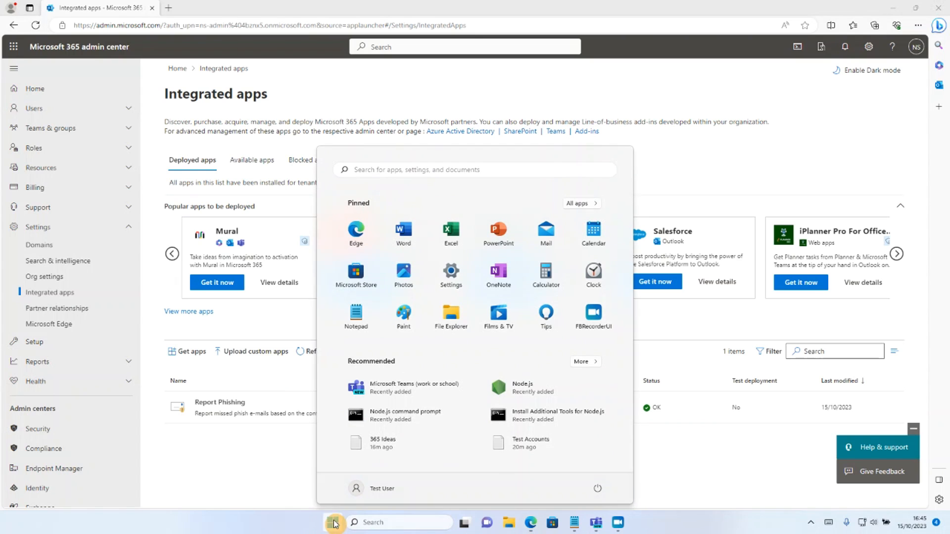
pyautogui.write('outlook')
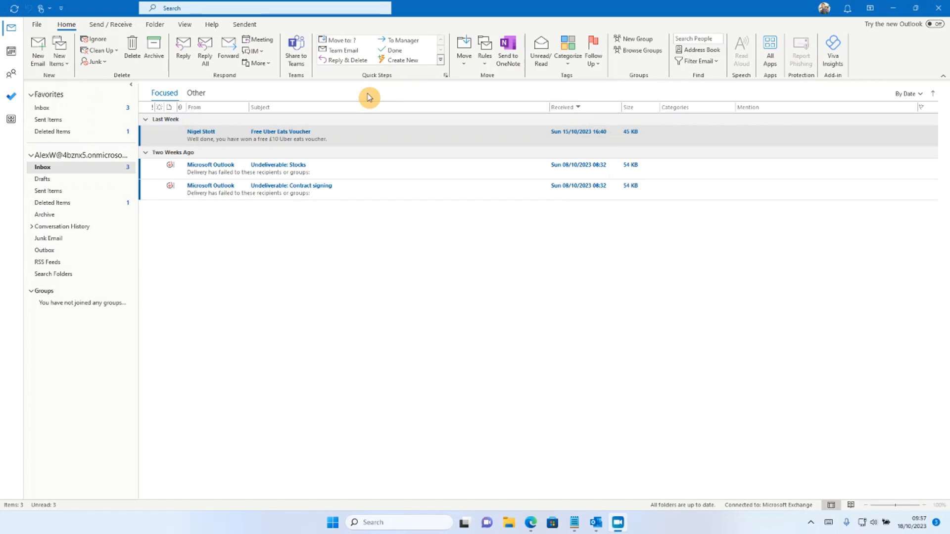
# Report the "Free Uber Eats Voucher" email as phishing with the Report Phishing add-in and check for it in Deleted Items.
pyautogui.doubleClick(287, 137)
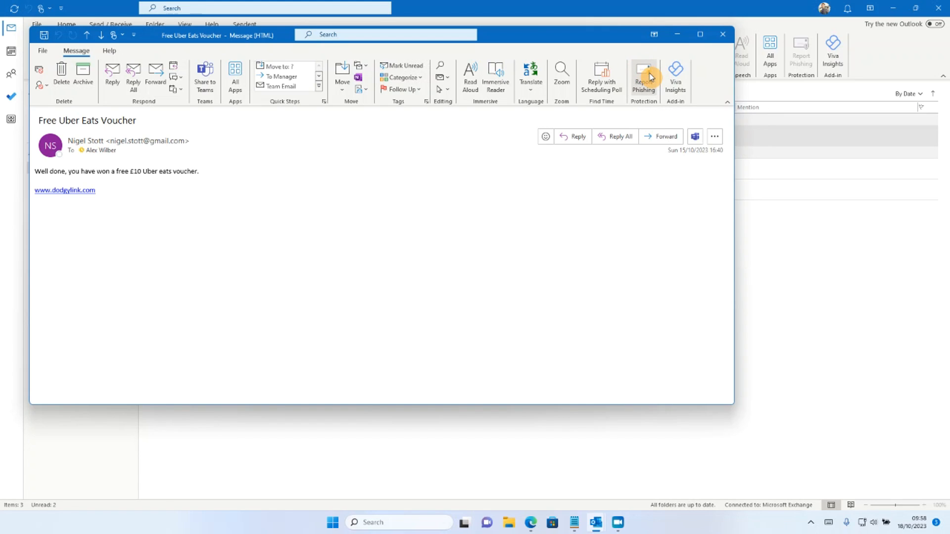
pyautogui.click(650, 77)
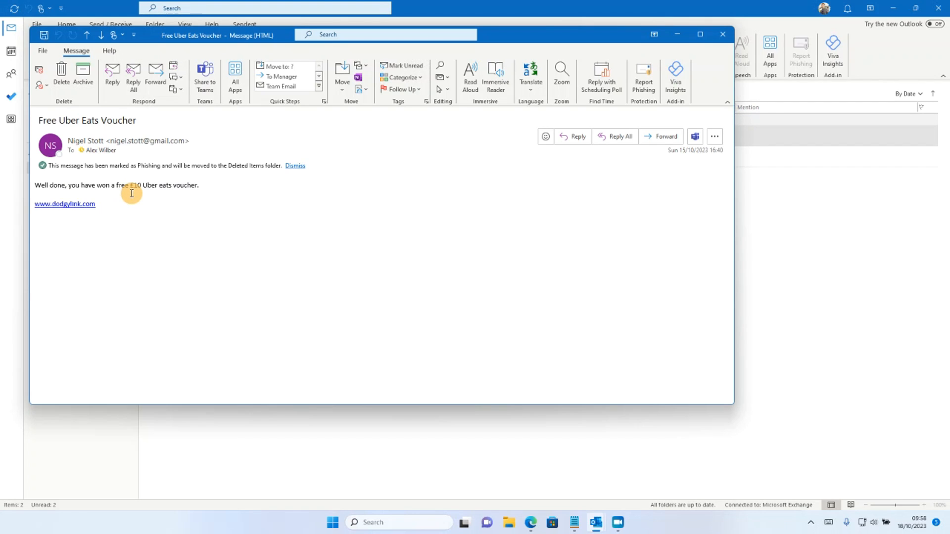
pyautogui.click(721, 37)
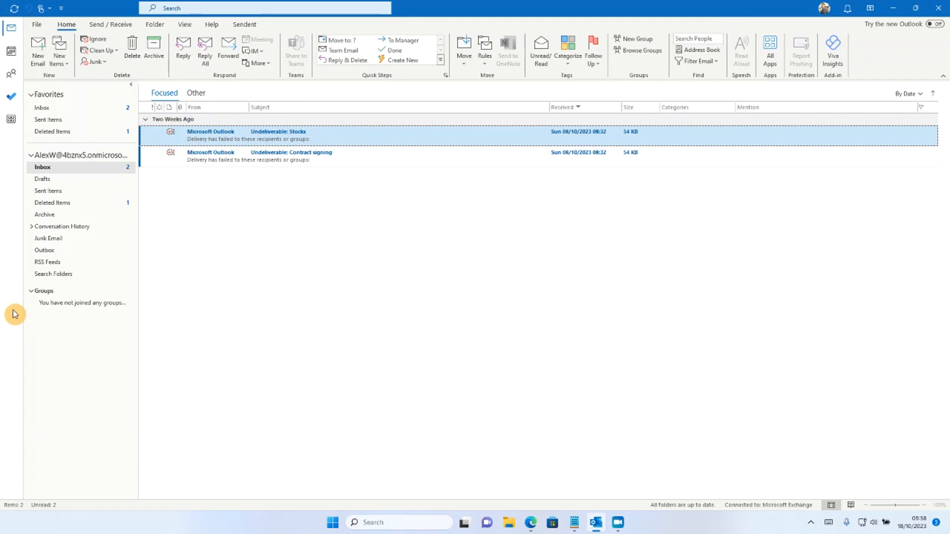
pyautogui.click(59, 207)
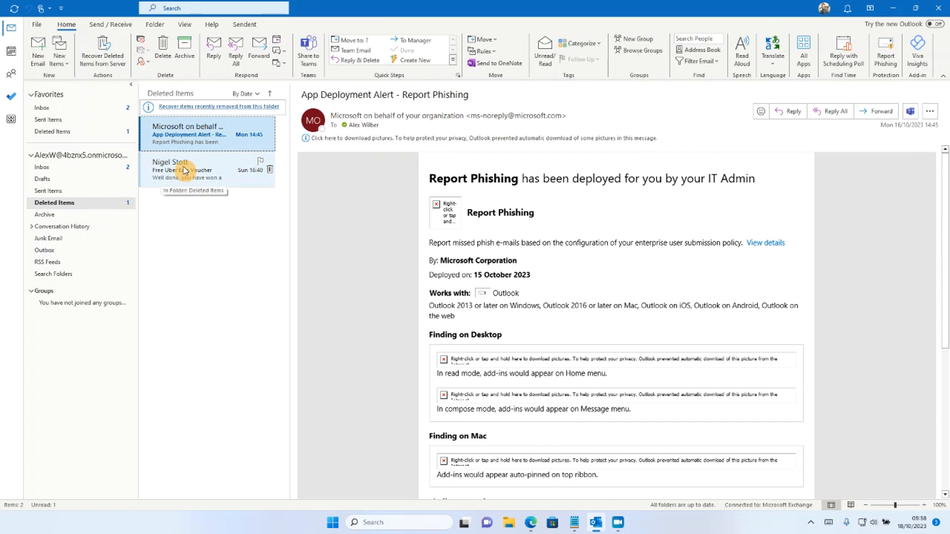
pyautogui.press('Down')
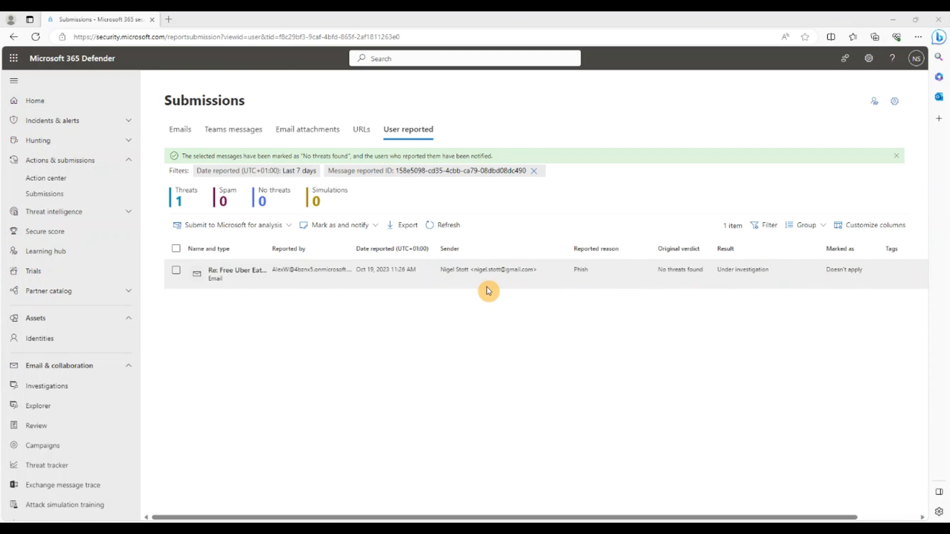
# Open the user-reported "Re: Free Uber Eats Voucher" submission and examine its report, delivery, authentication and URL details.
pyautogui.click(318, 278)
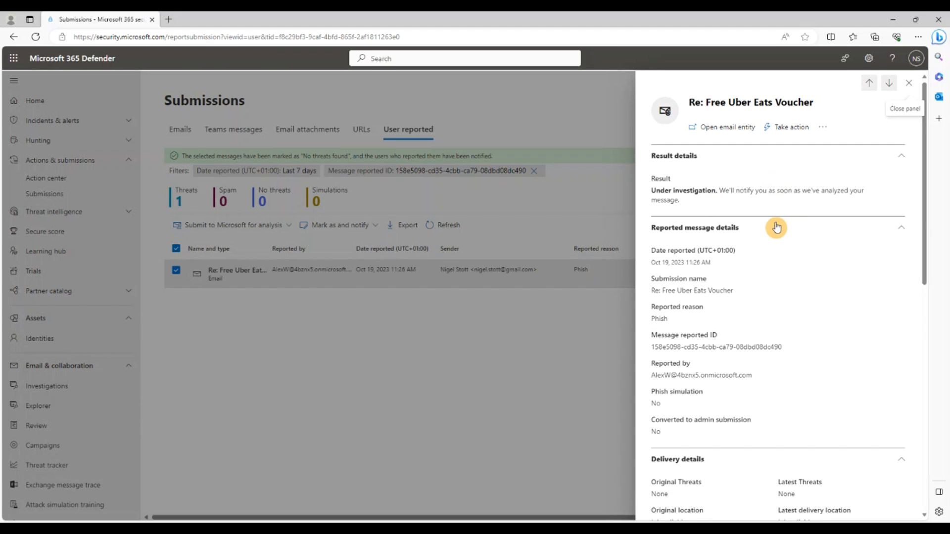
pyautogui.scroll(-3, 776, 227)
pyautogui.scroll(-6, 776, 240)
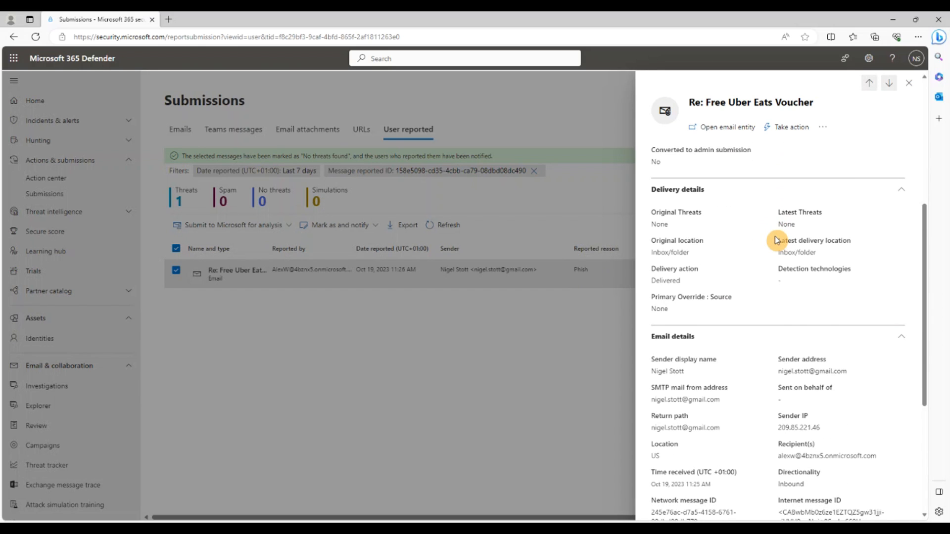
pyautogui.scroll(-2, 775, 240)
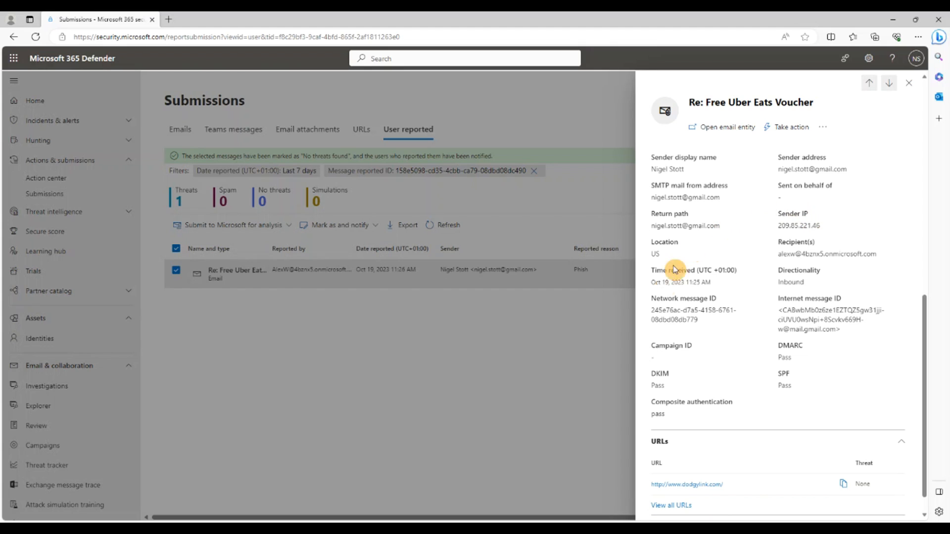
pyautogui.scroll(-1, 693, 483)
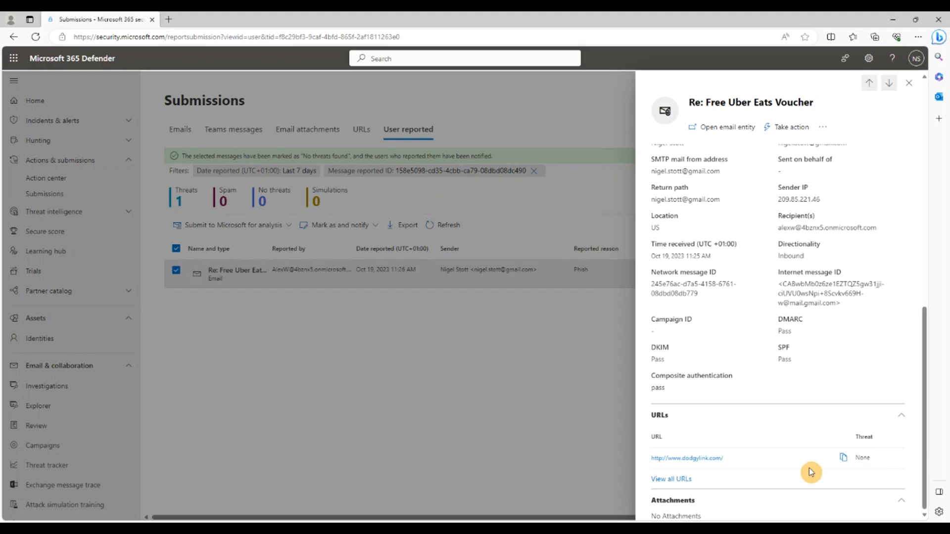
# Start a response action on the reported voucher email, choosing hard deletion and keeping the preselected target entity.
pyautogui.scroll(6, 772, 380)
pyautogui.scroll(3, 772, 380)
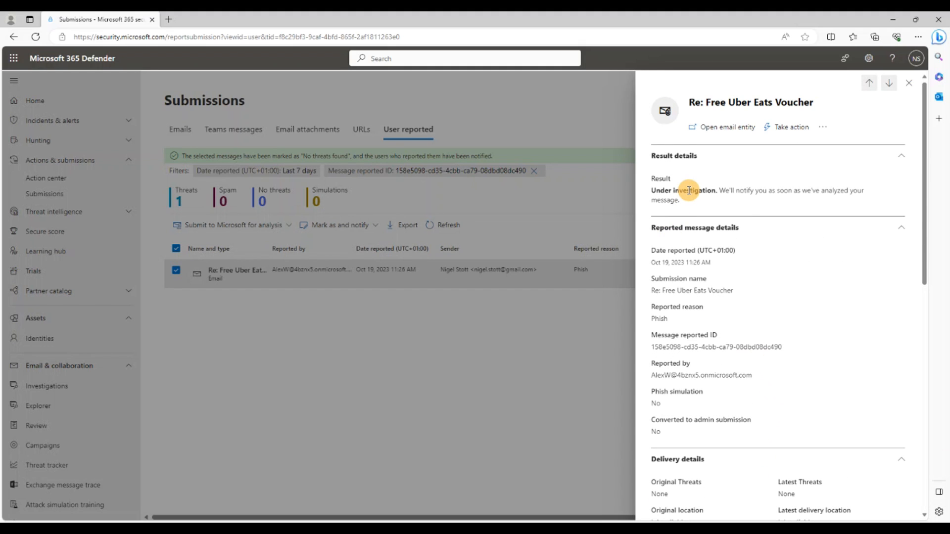
pyautogui.click(796, 129)
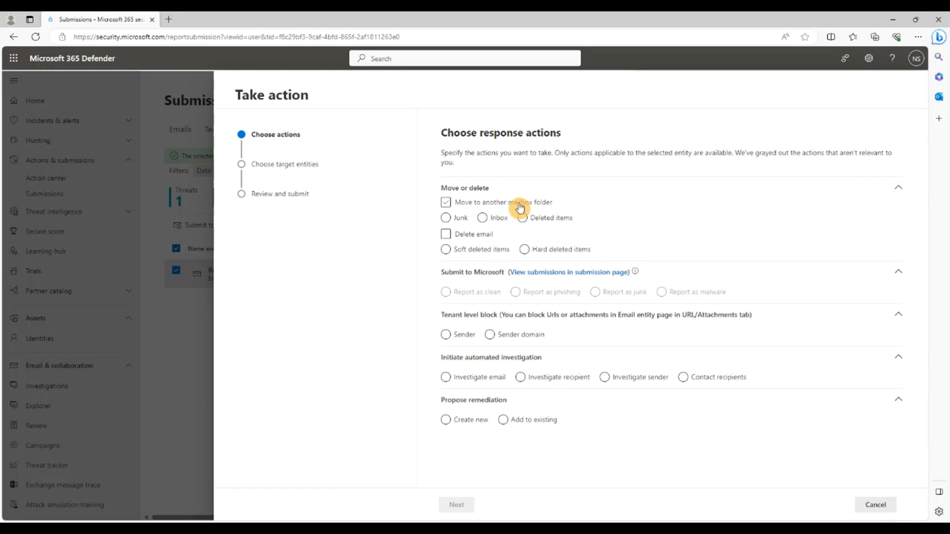
pyautogui.click(524, 250)
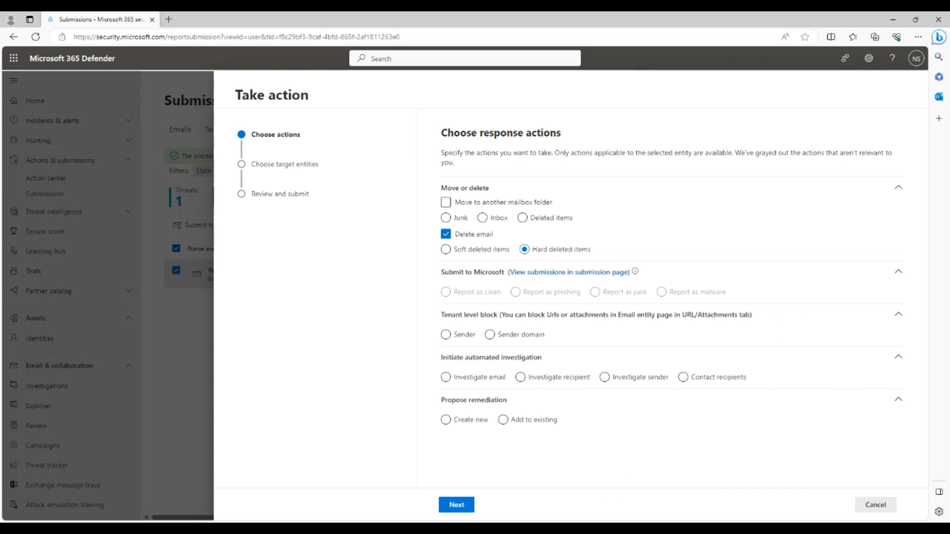
pyautogui.click(459, 505)
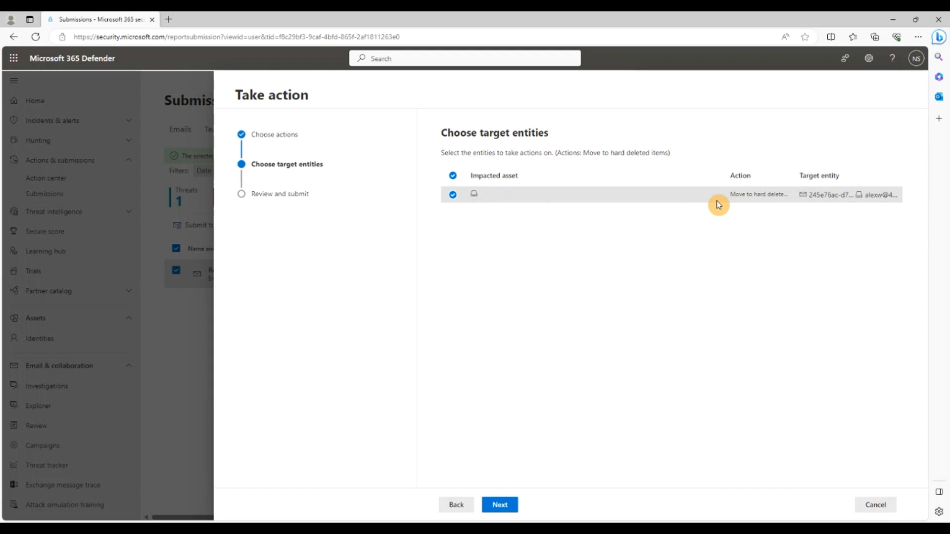
pyautogui.click(512, 505)
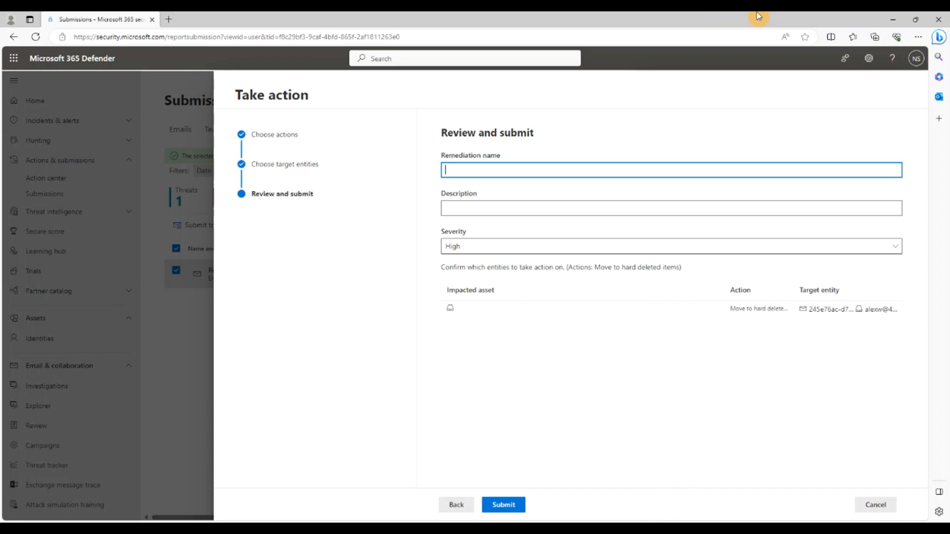
# Name and describe the remediation as "Delete email" and submit it.
pyautogui.write('Delete email')
pyautogui.press('Tab')
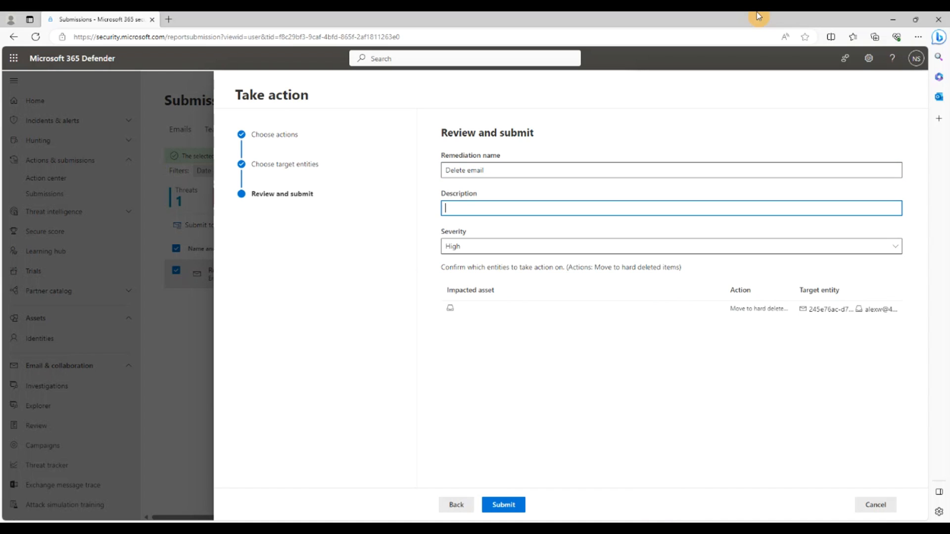
pyautogui.write('Delete email')
pyautogui.click(518, 510)
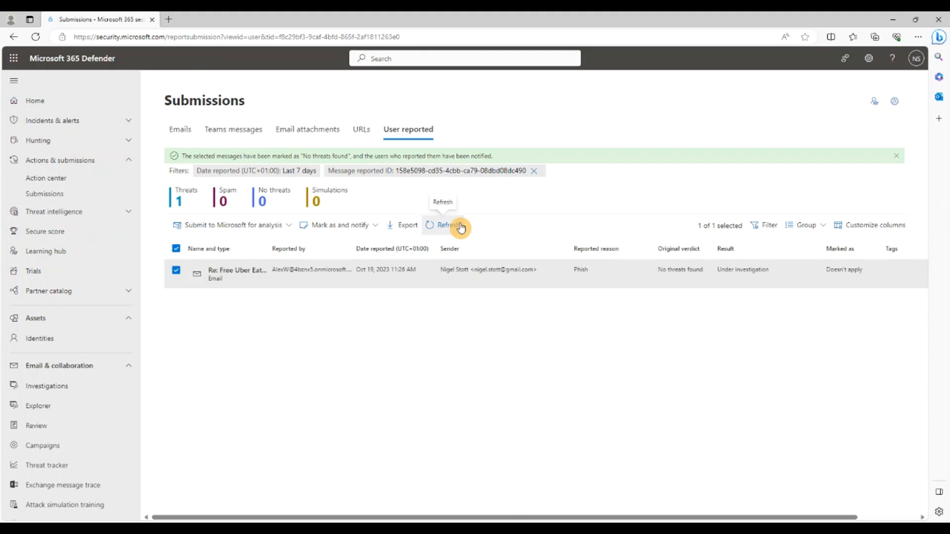
# Mark the selected user-reported voucher submission as Phishing and notify the reporter.
pyautogui.click(369, 232)
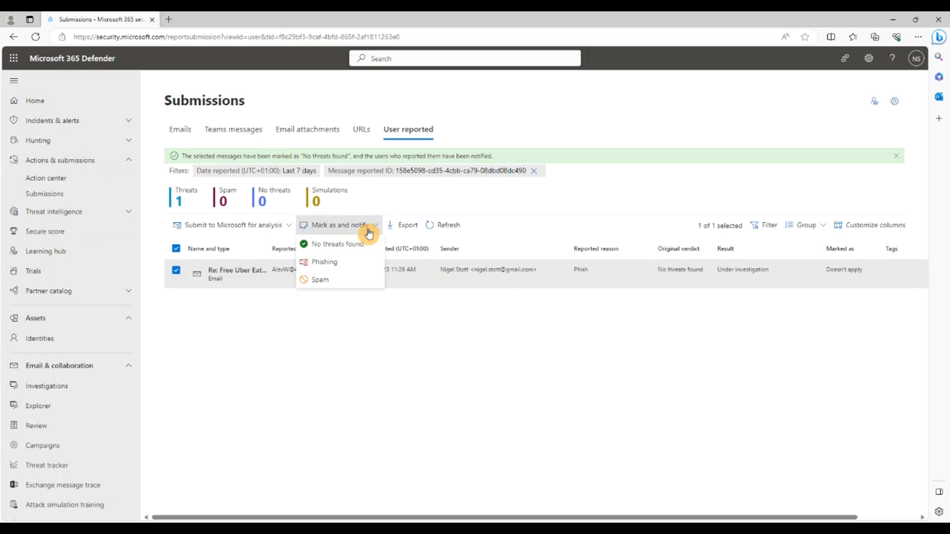
pyautogui.click(330, 268)
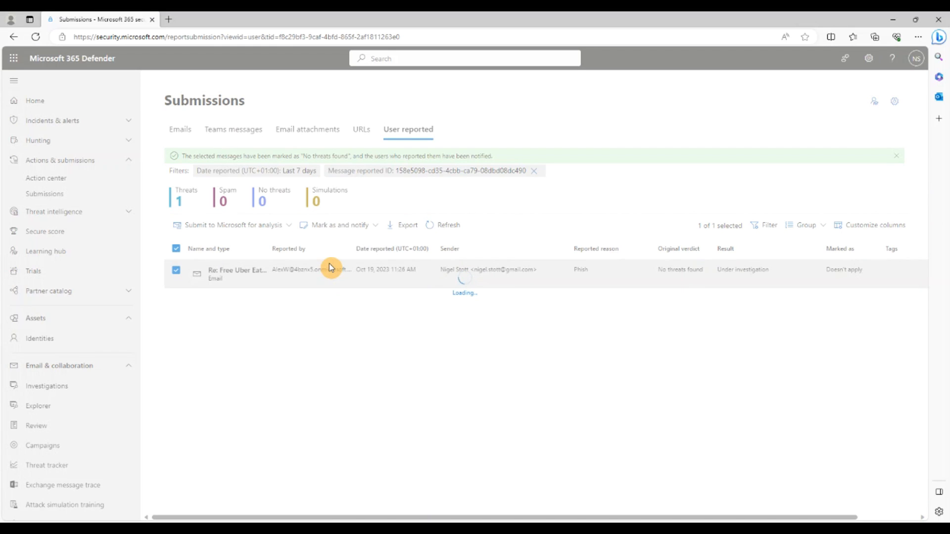